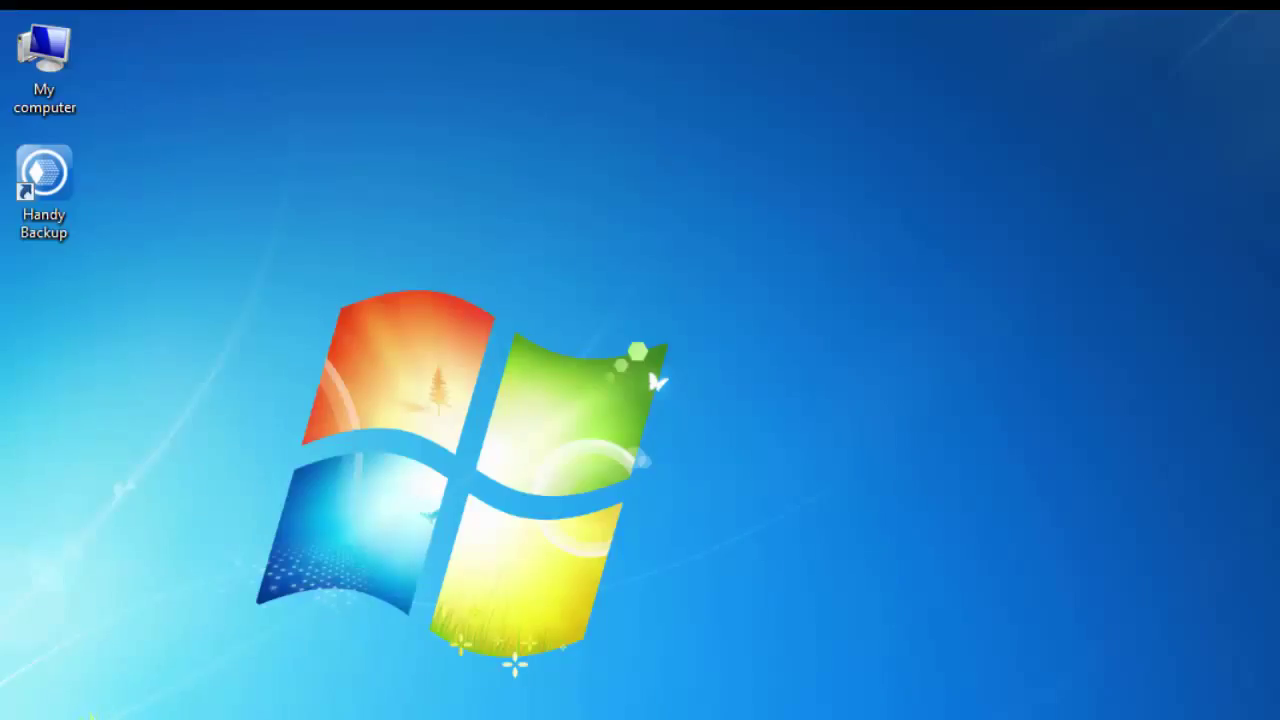
Launch Handy Backup and start a new task of type Backup
double_click(25, 190)
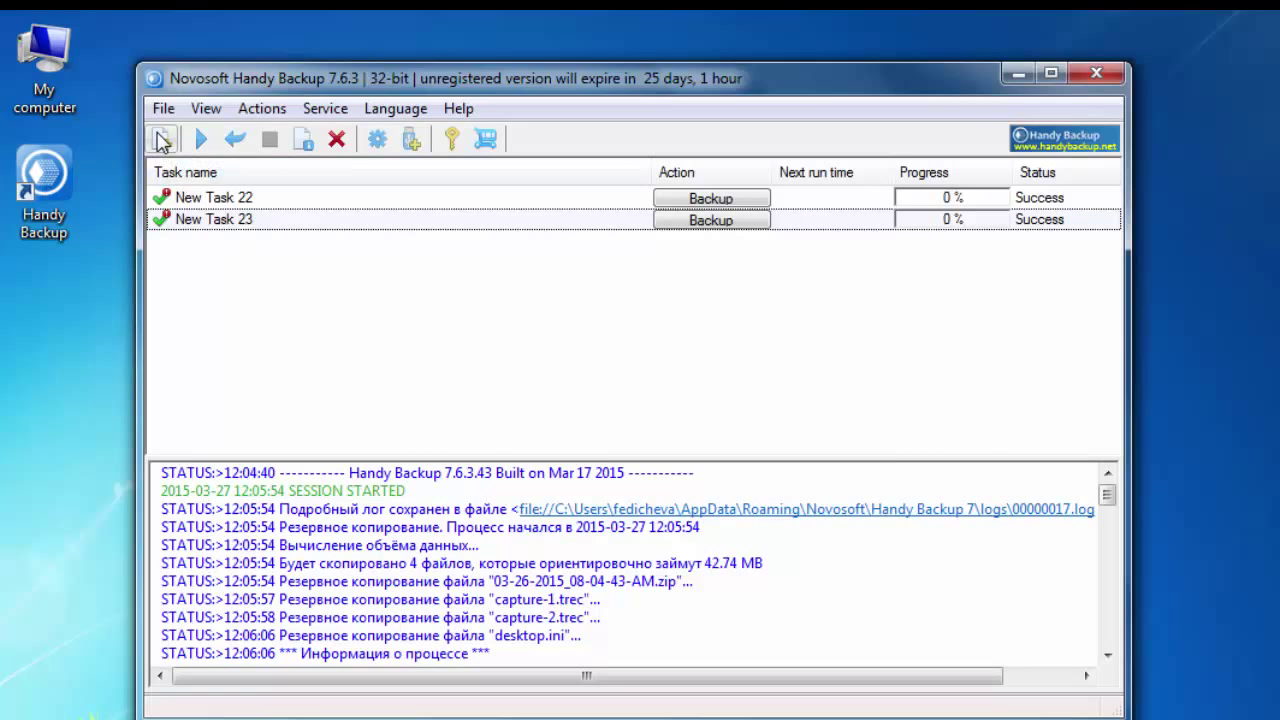
left_click(160, 139)
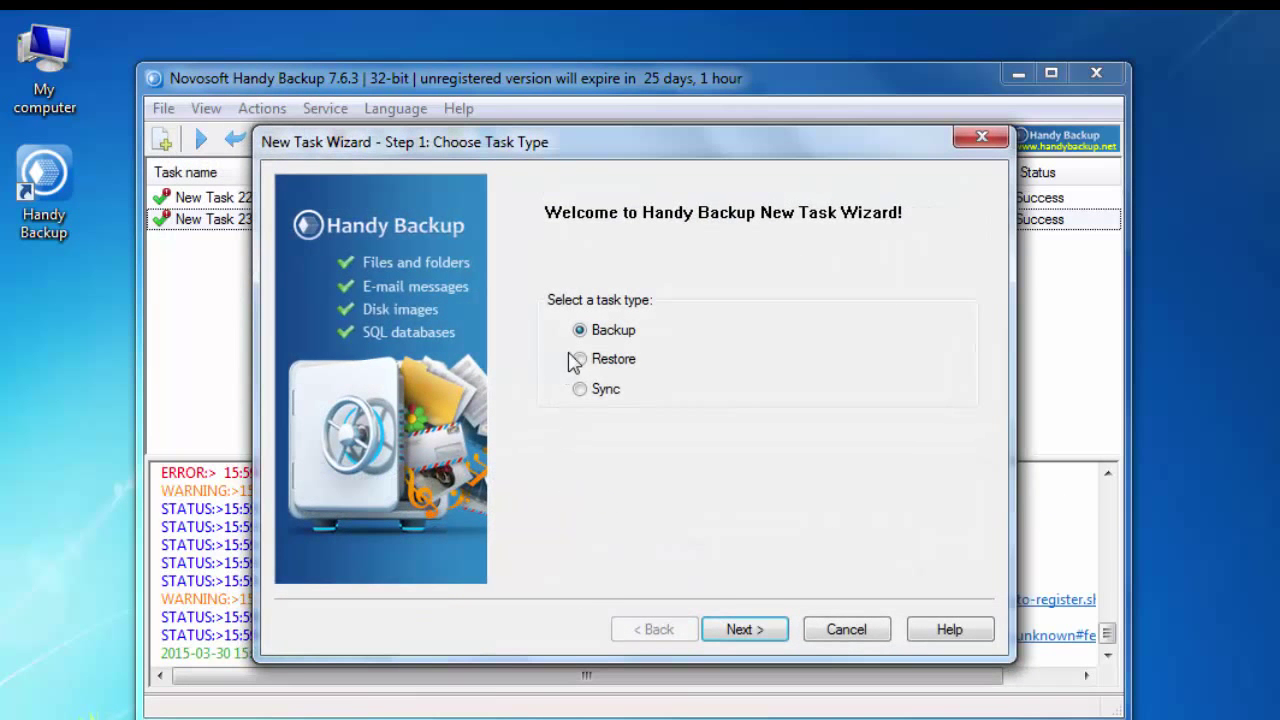
left_click(757, 630)
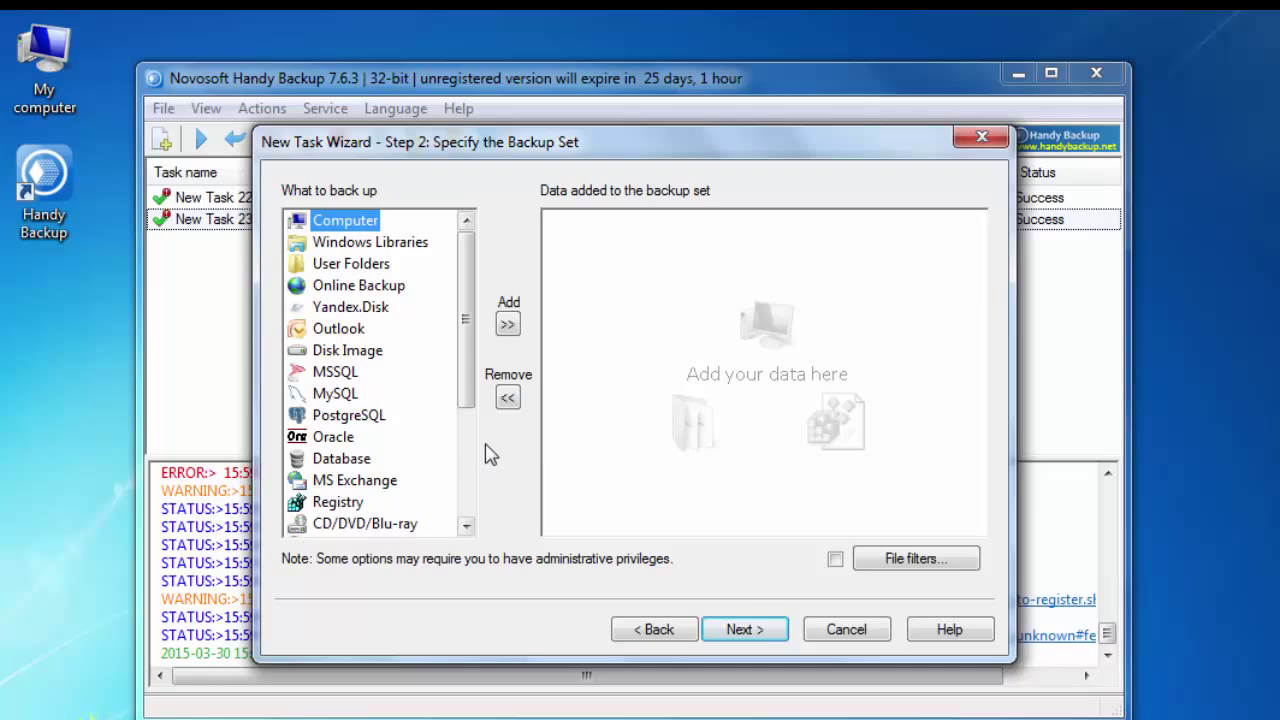
Add all My Desktop files from User Folders to the data set, excluding camtasia.exe
left_click(378, 264)
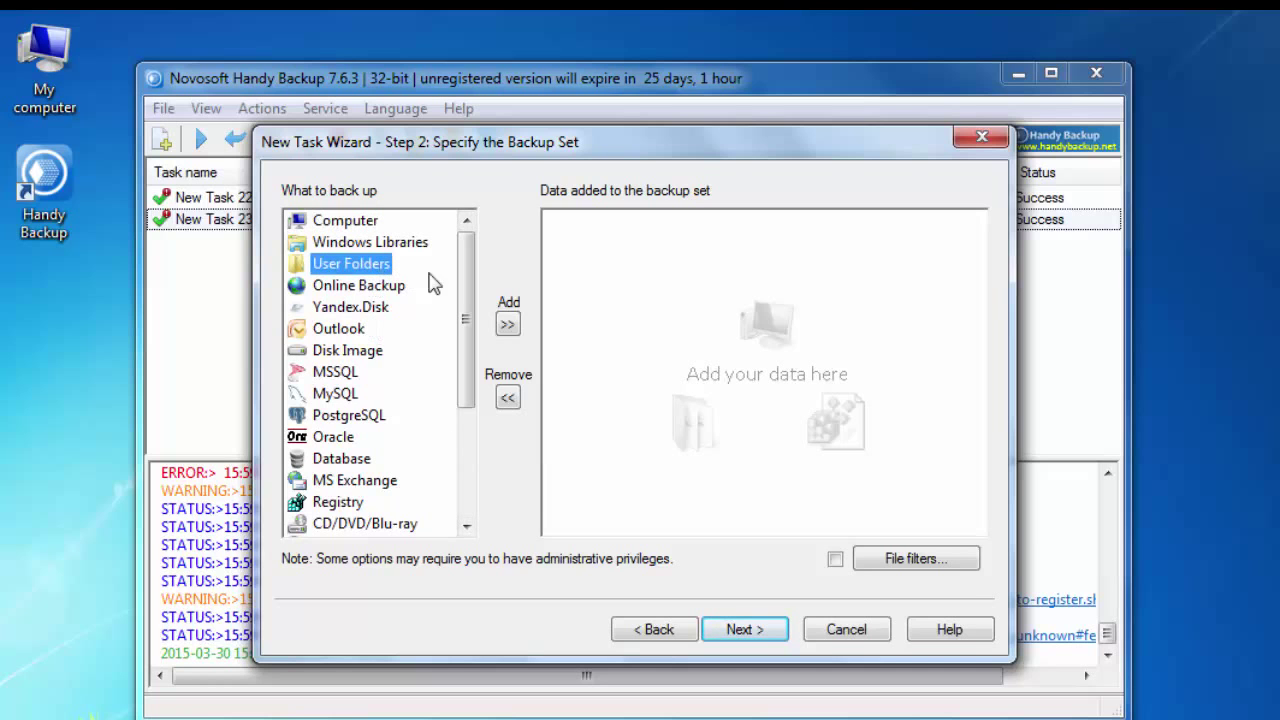
left_click(508, 324)
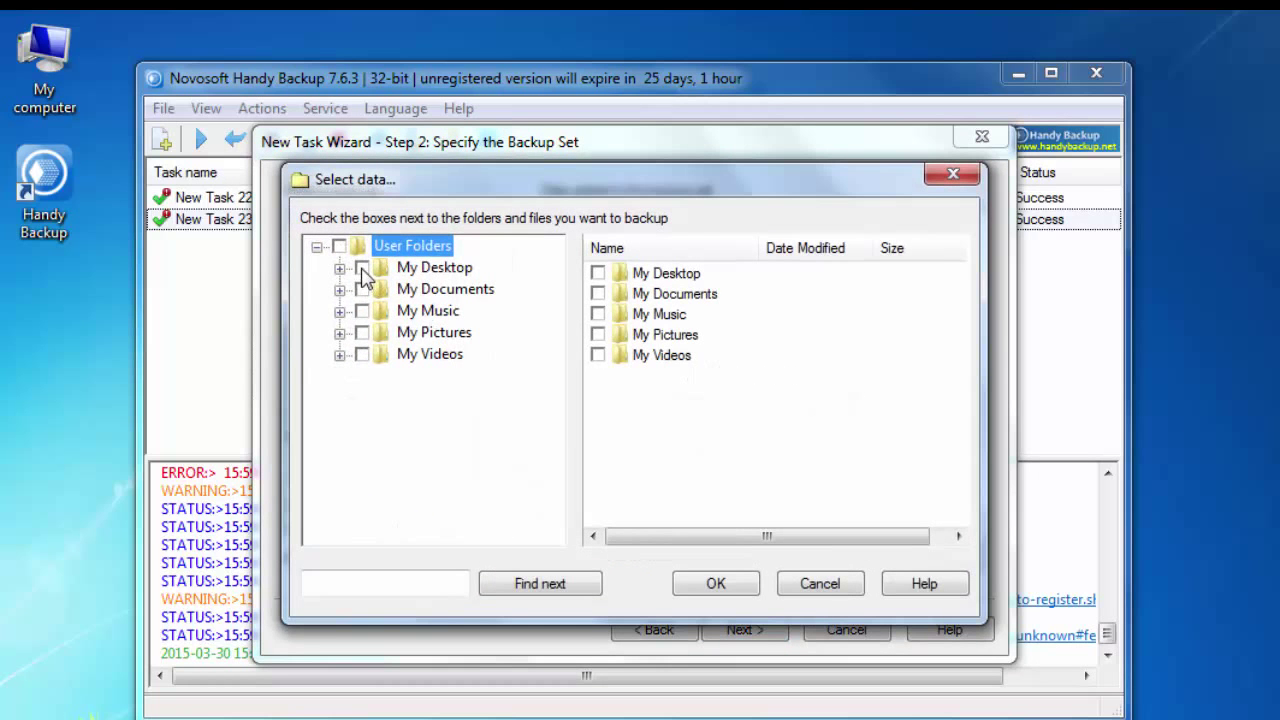
left_click(362, 268)
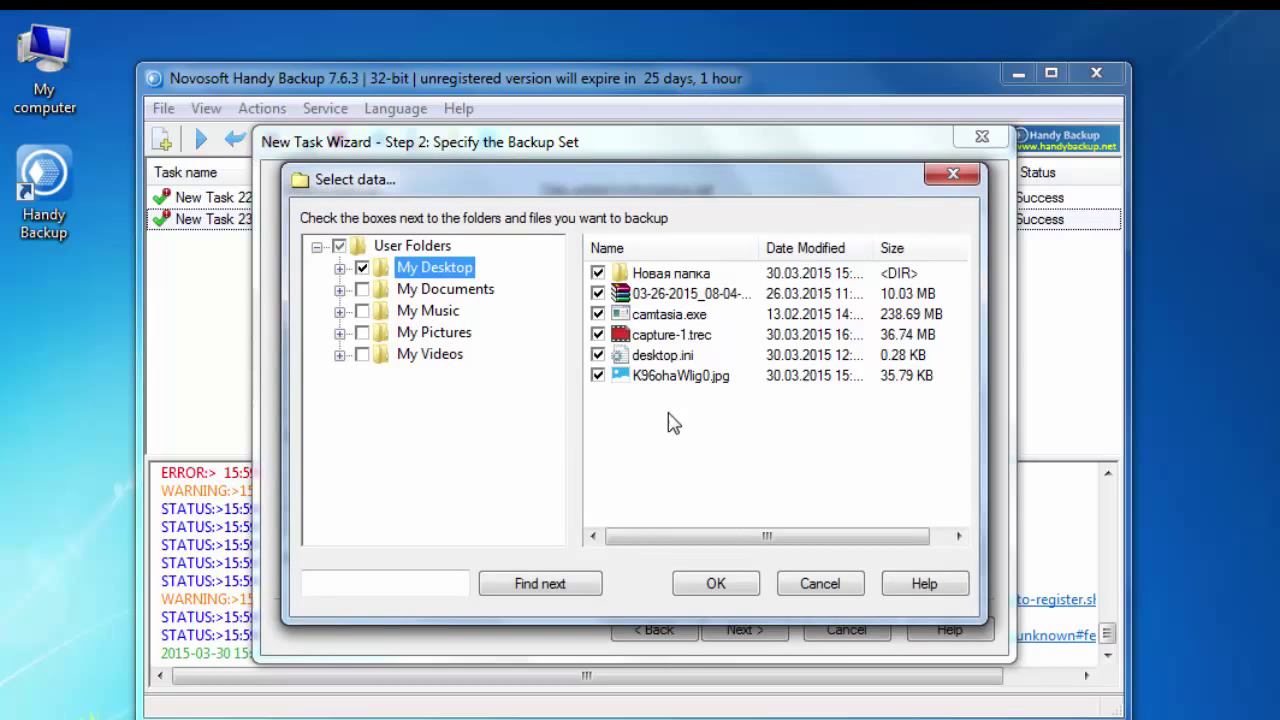
left_click(598, 314)
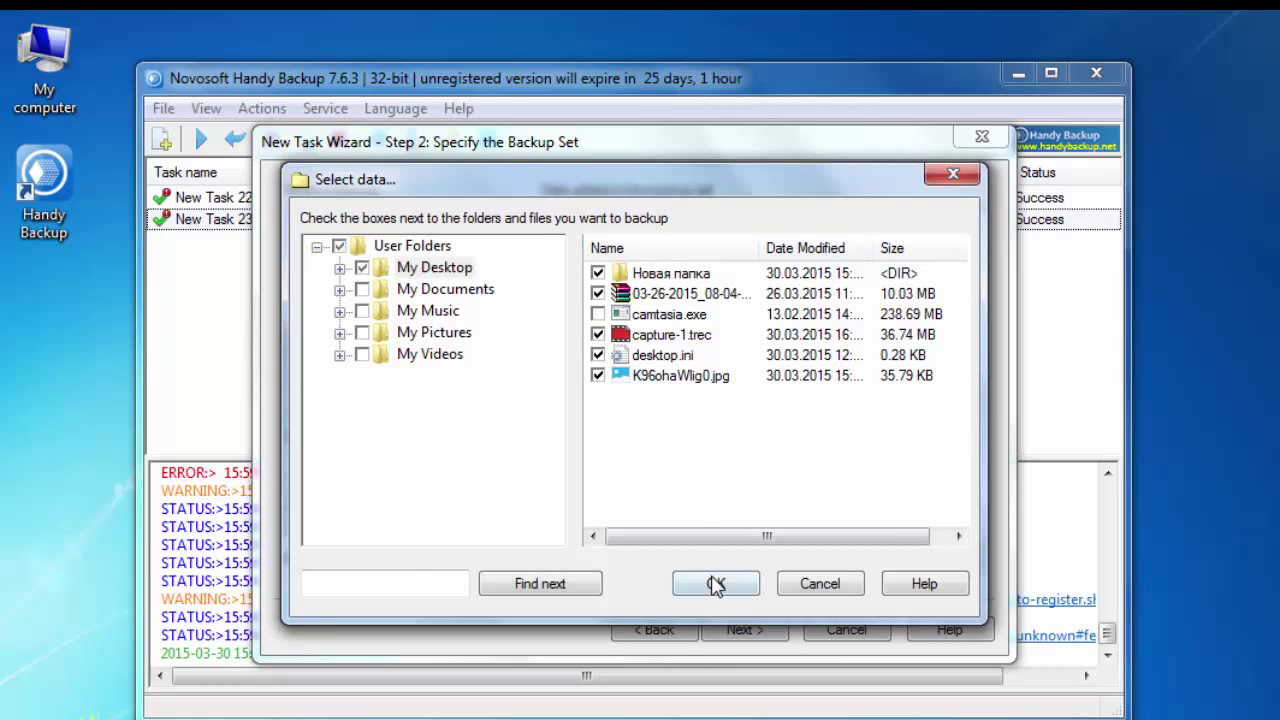
left_click(715, 585)
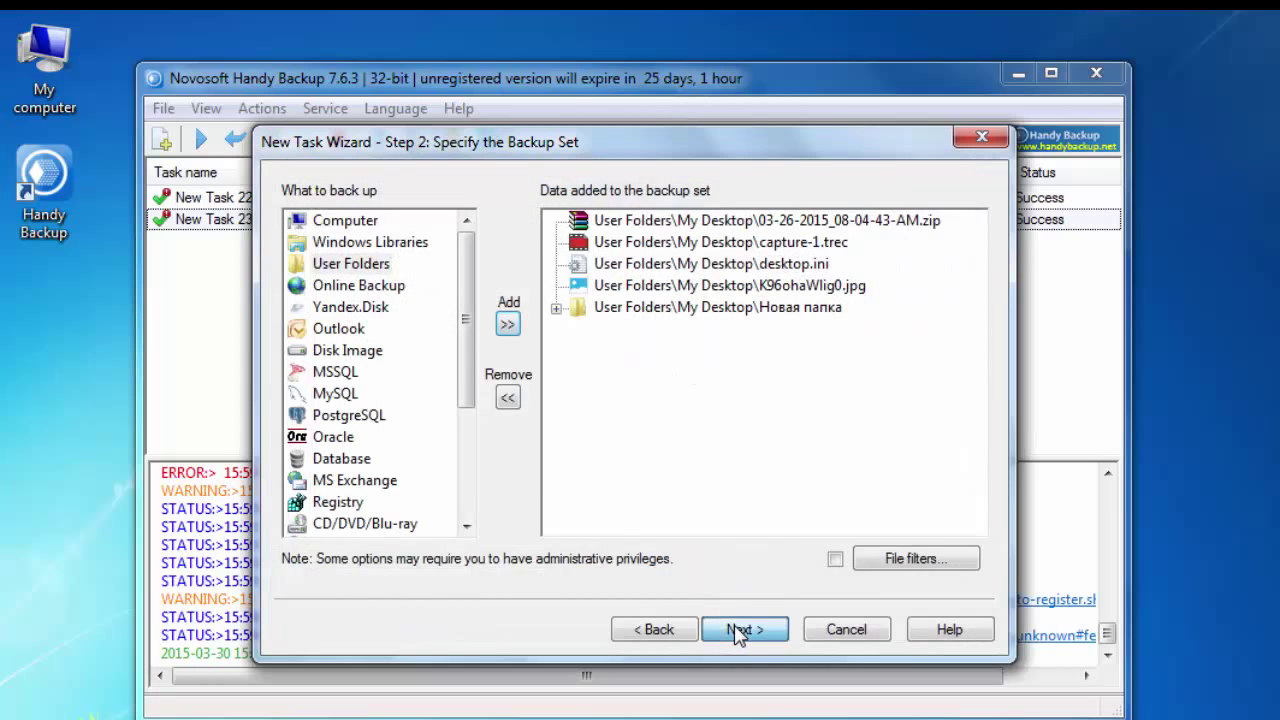
Choose drive H: as the storage location for the backup
left_click(737, 630)
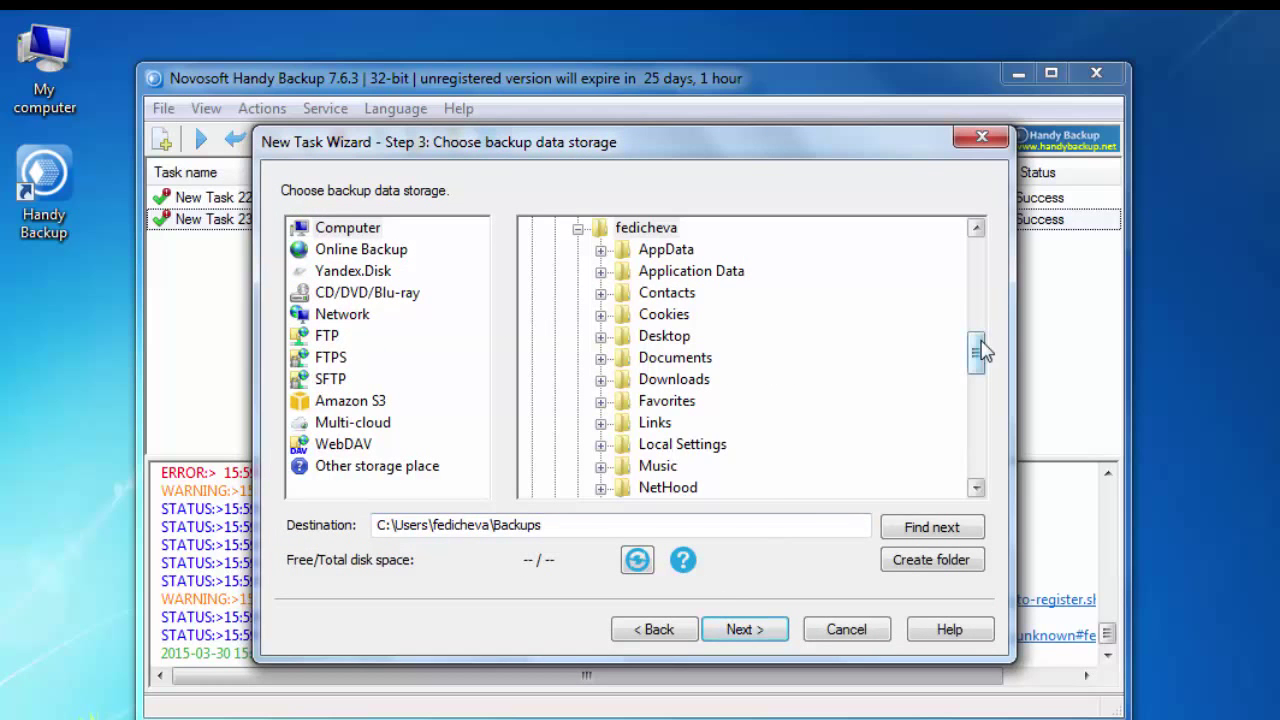
left_click_drag(980, 350, 970, 455)
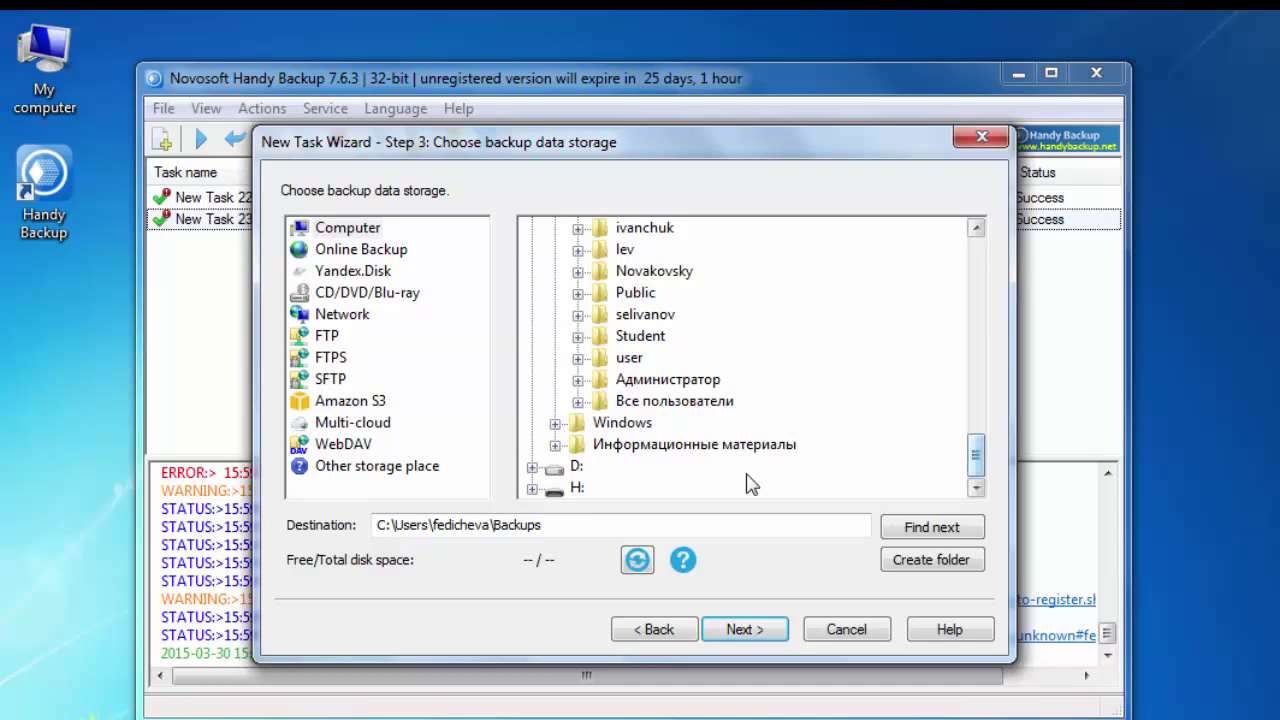
left_click(577, 487)
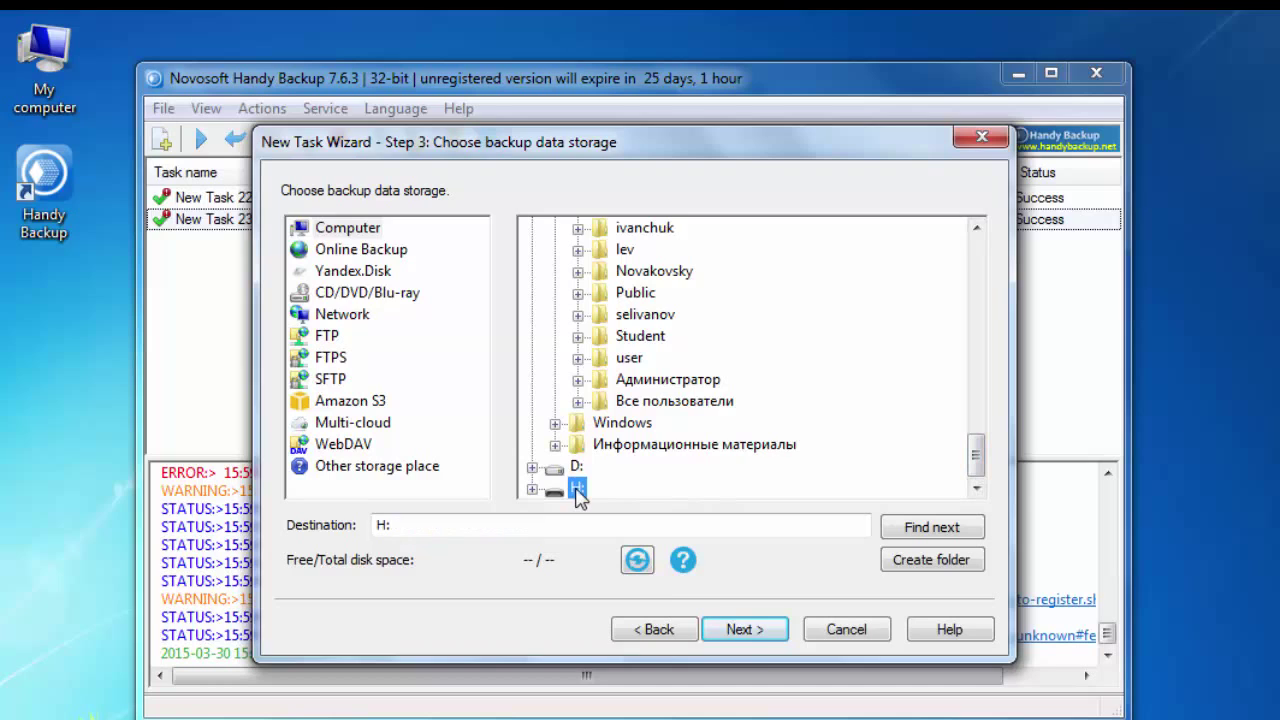
left_click(768, 628)
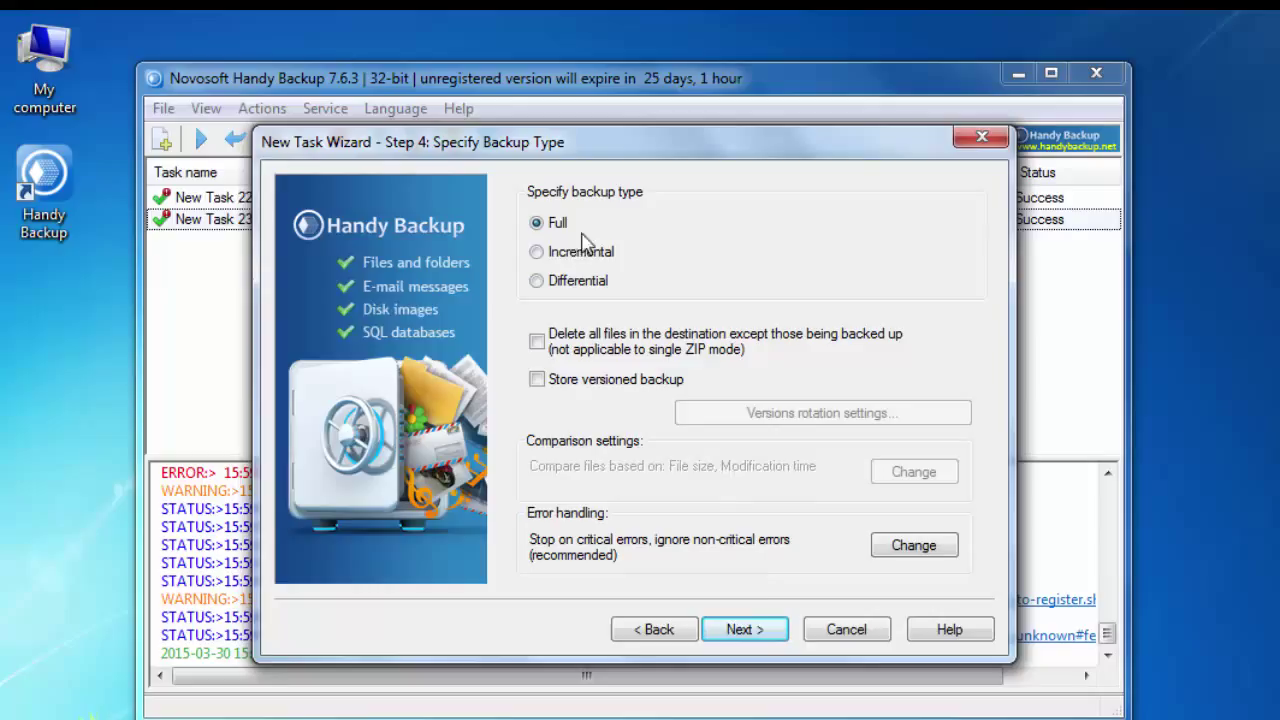
Keep a Full backup with default compression and encryption, scheduled to launch on USB insertion
left_click(762, 630)
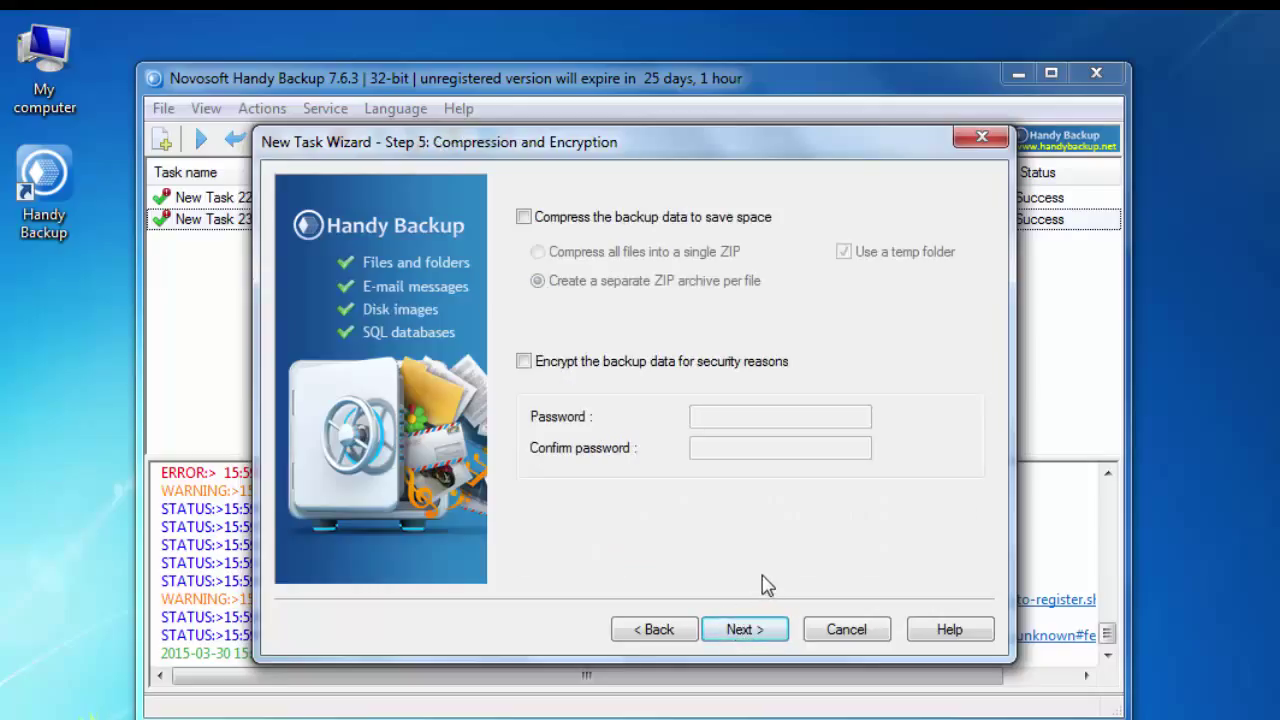
left_click(759, 636)
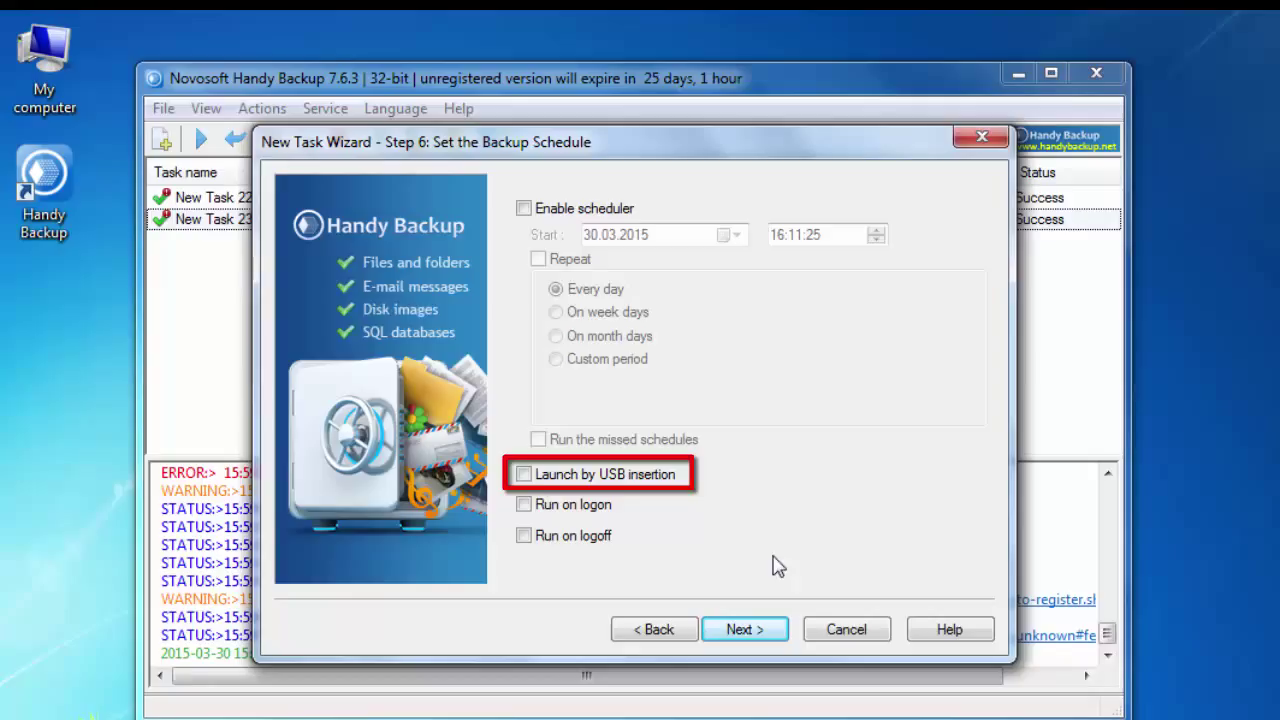
left_click(523, 476)
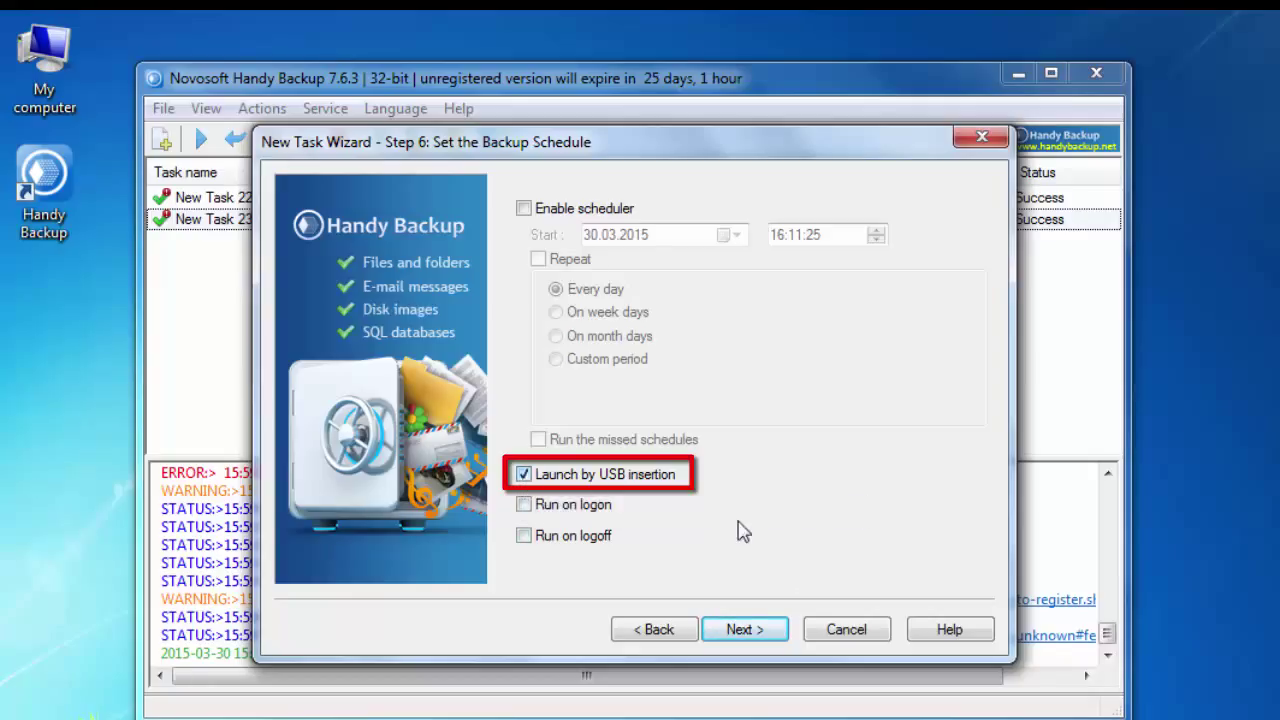
left_click(766, 629)
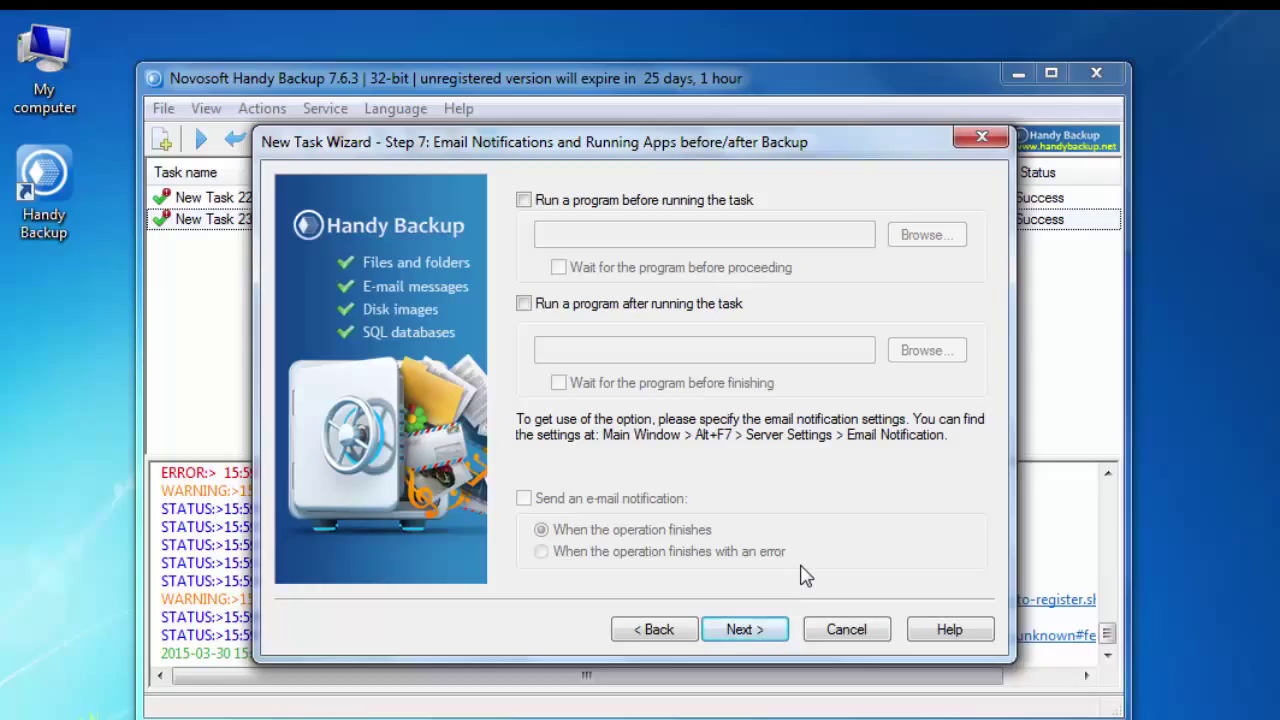
Skip notifications, keep the name 'New Task 35', review the summary and finish to run it
left_click(758, 637)
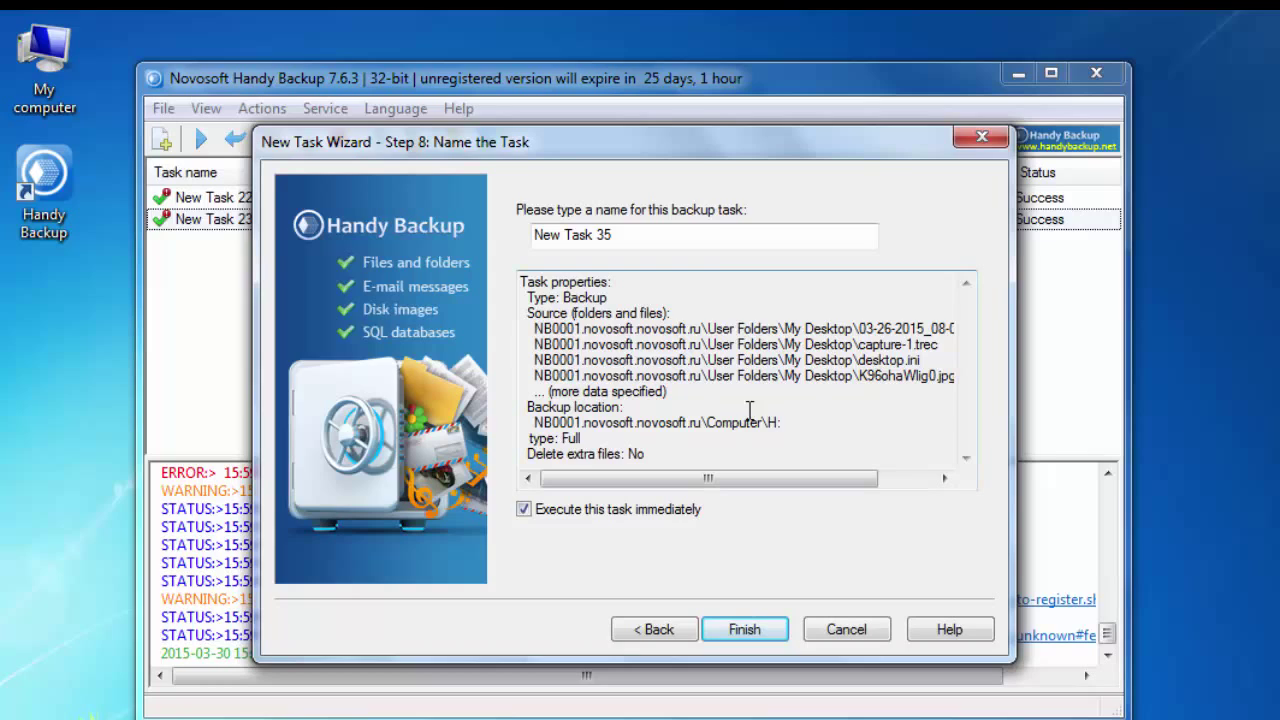
left_click(707, 241)
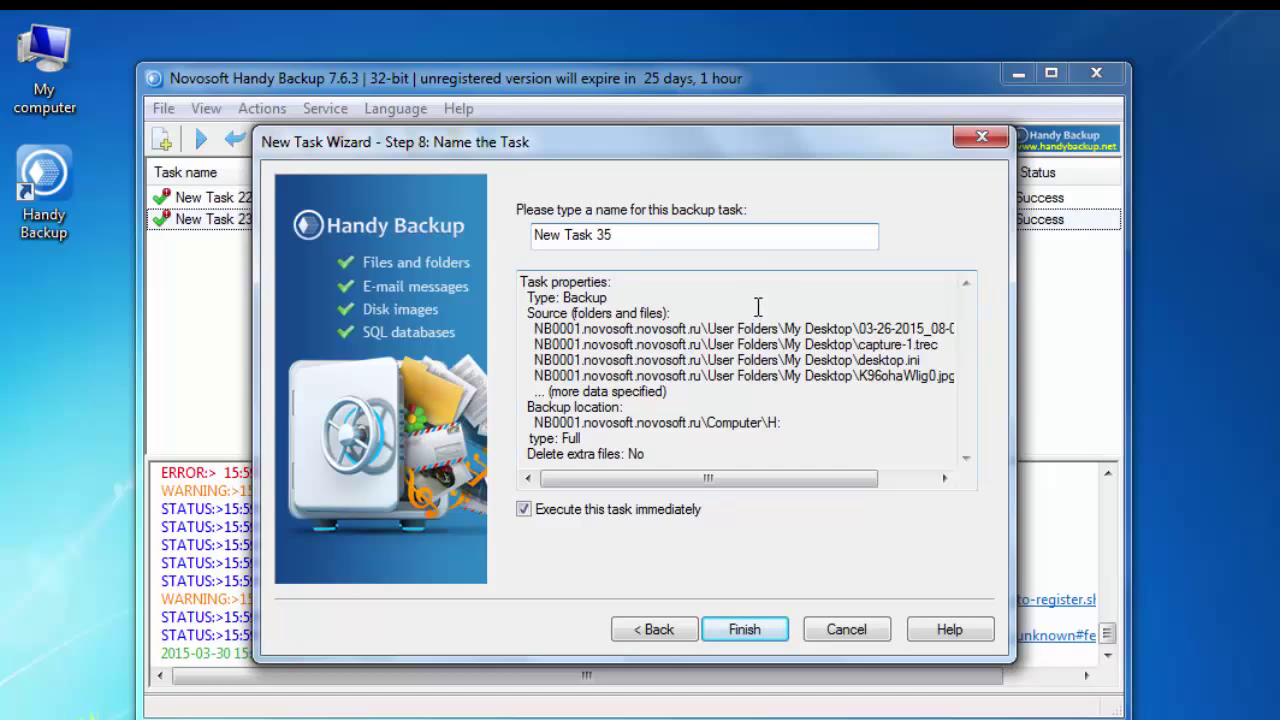
left_click_drag(786, 327, 856, 327)
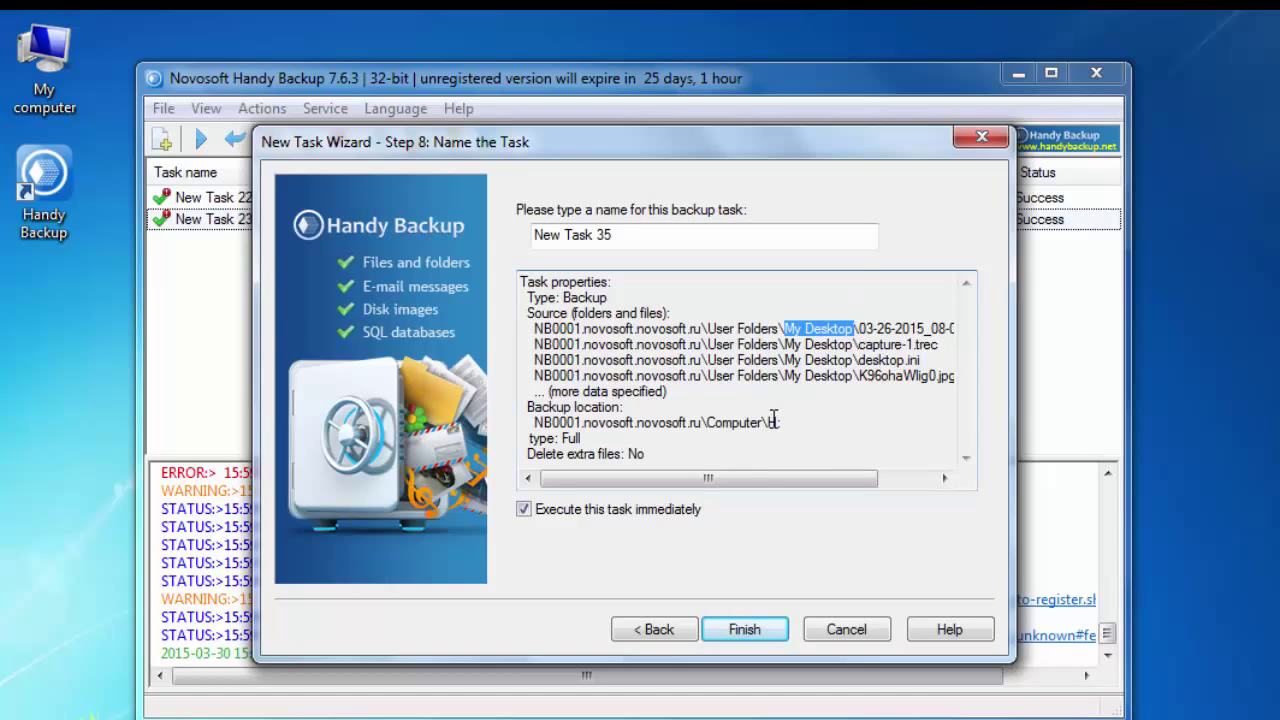
left_click_drag(769, 422, 783, 422)
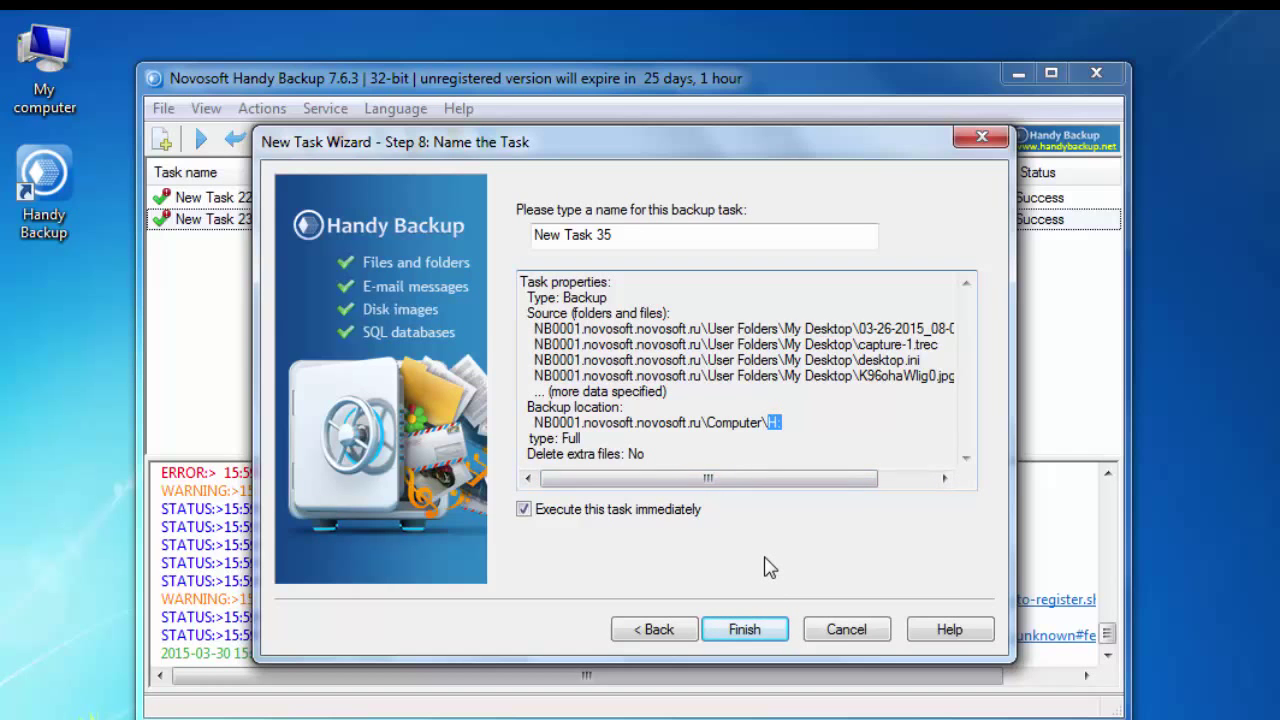
left_click(767, 635)
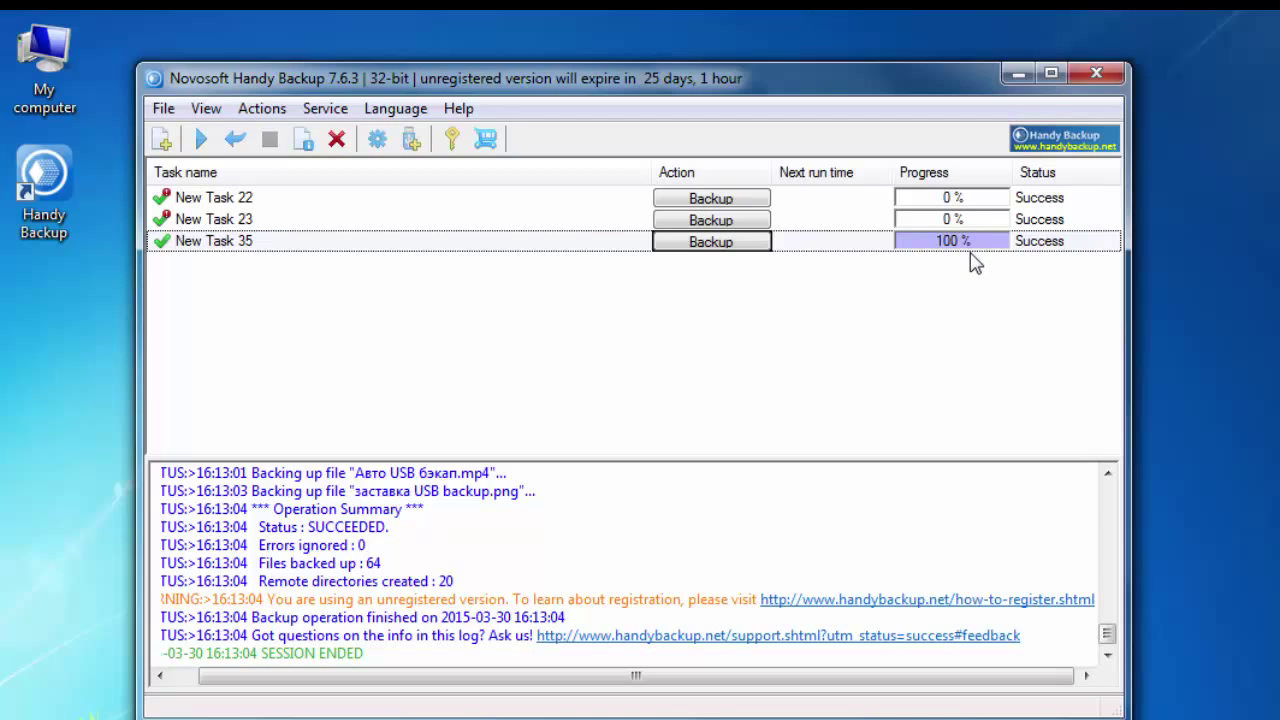
double_click(54, 82)
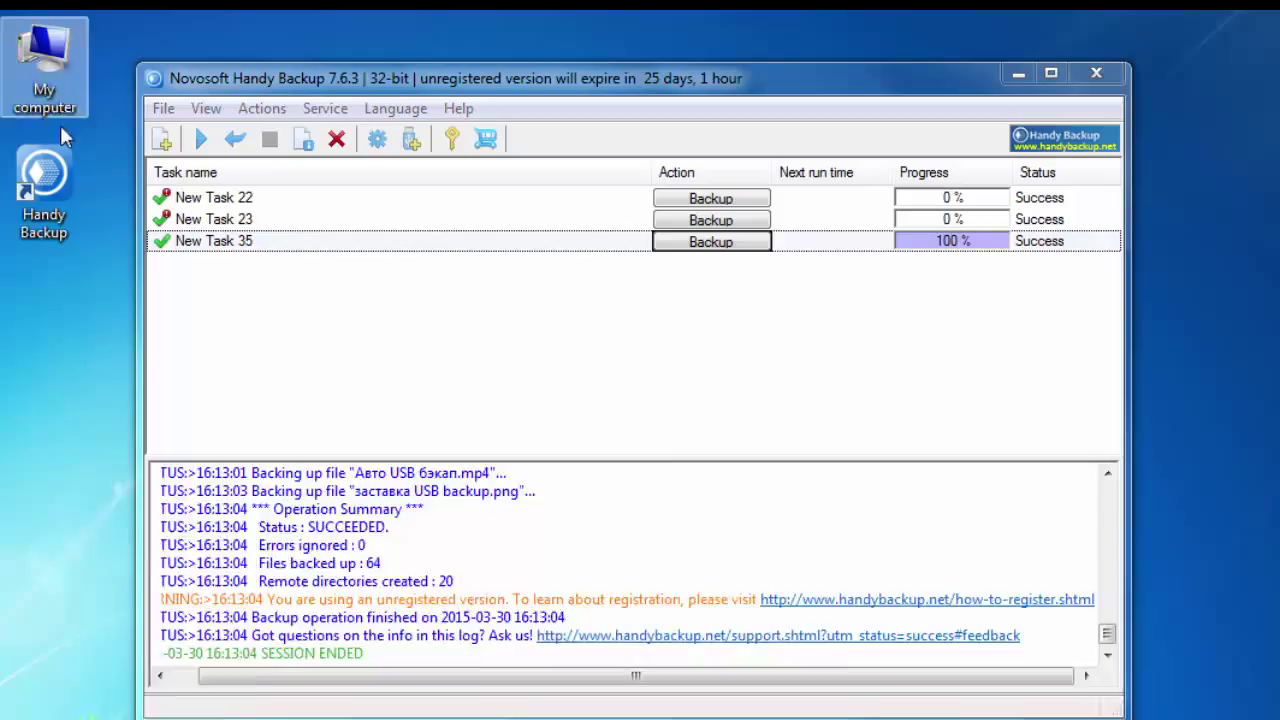
double_click(864, 707)
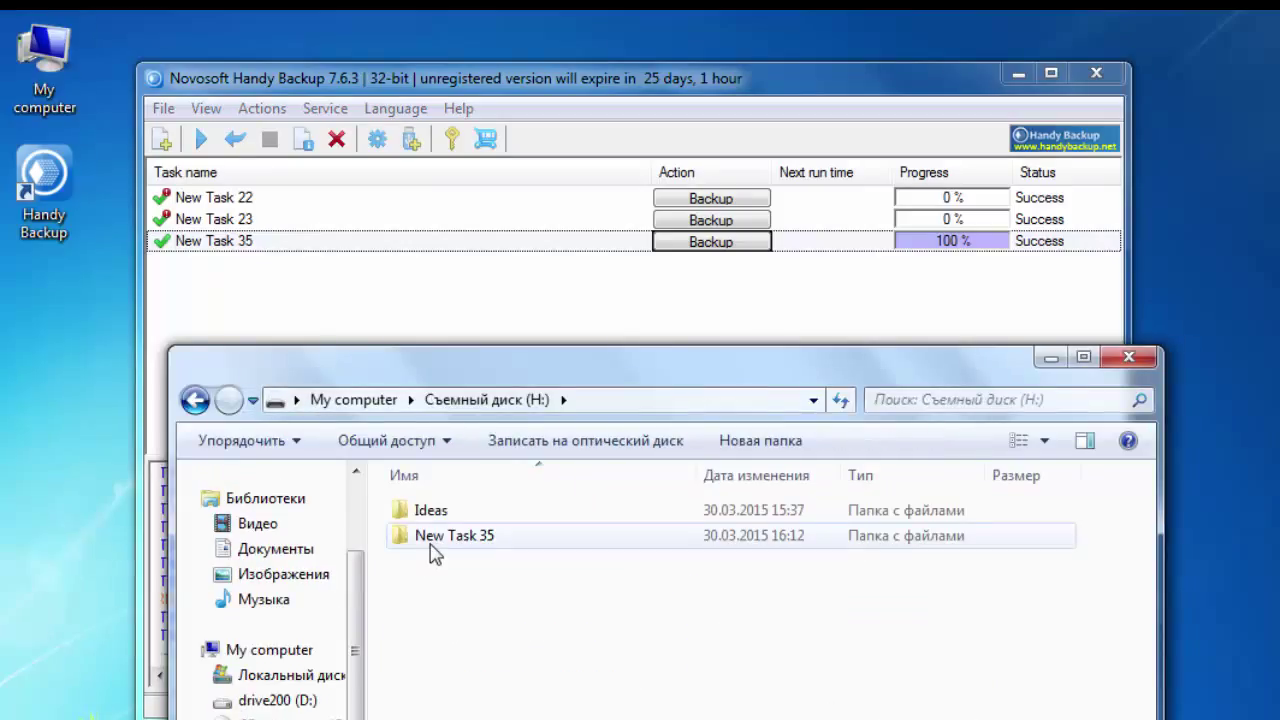
mouse_move(455, 535)
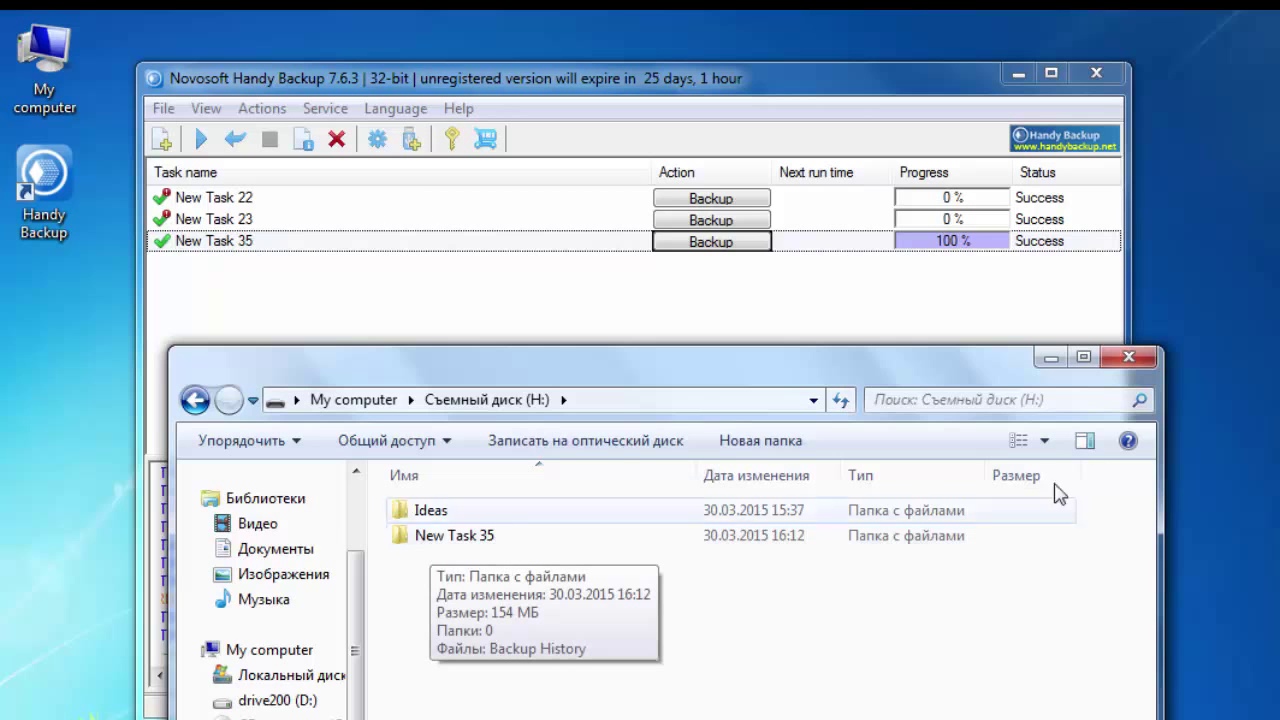
left_click(1051, 358)
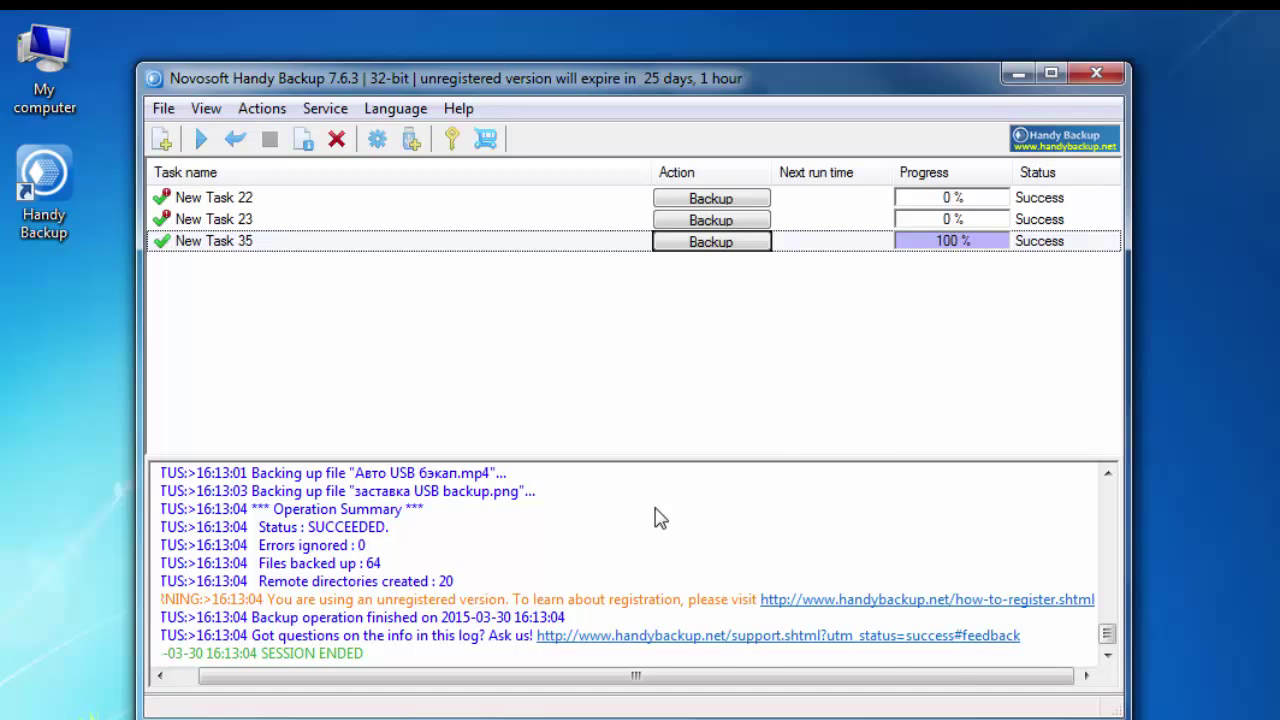
Continue without scanning the inserted USB drive so the tasks start backing up
left_click(660, 518)
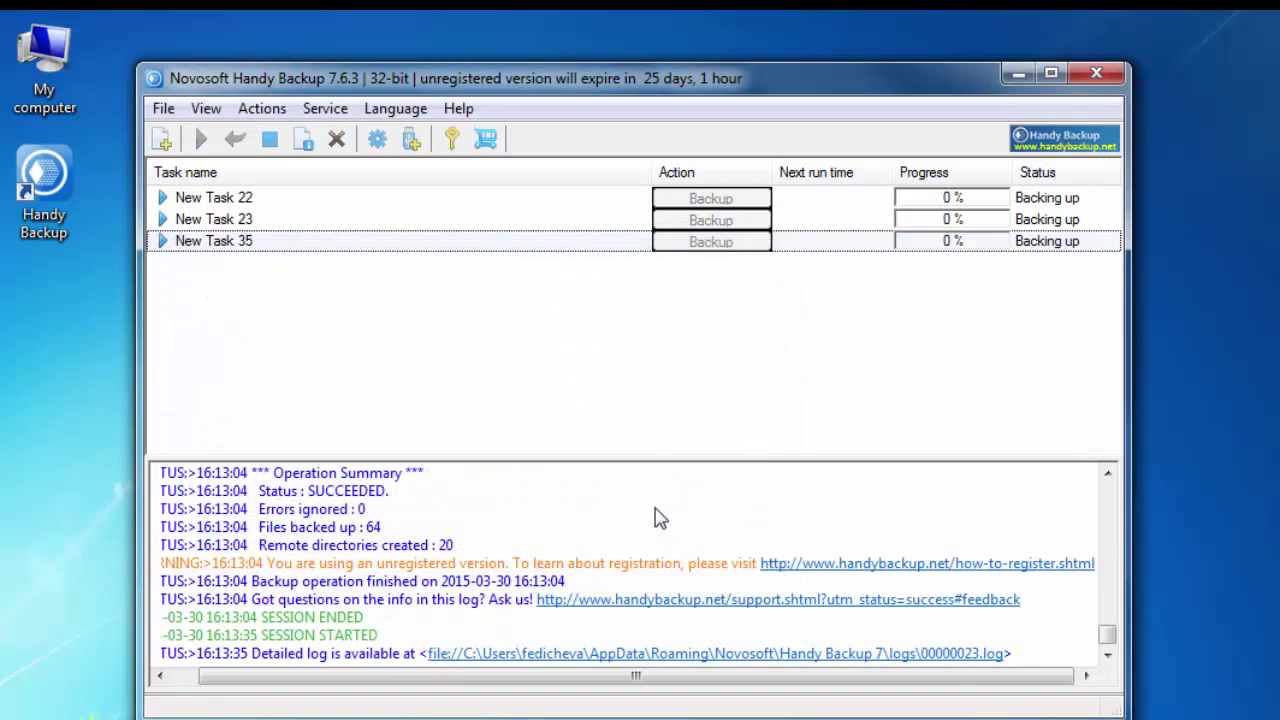